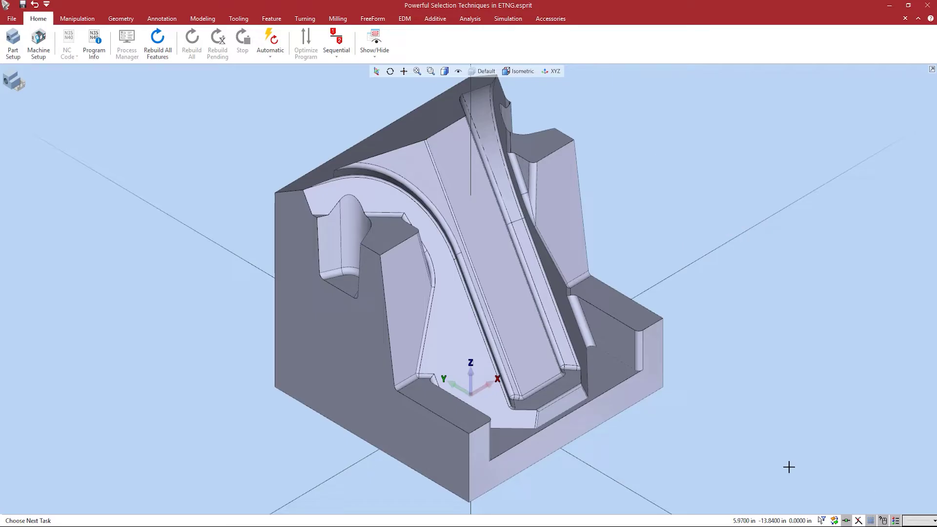
With highlight confirmation on, pick and confirm Edge 6002, then clear it.
{"action": "left_click", "coordinate": [386, 304]}
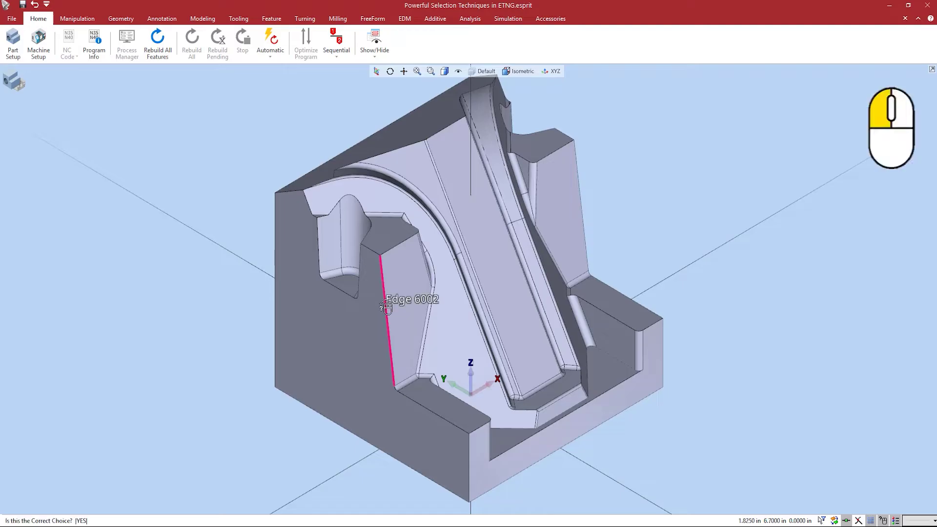
{"action": "left_click", "coordinate": [396, 279]}
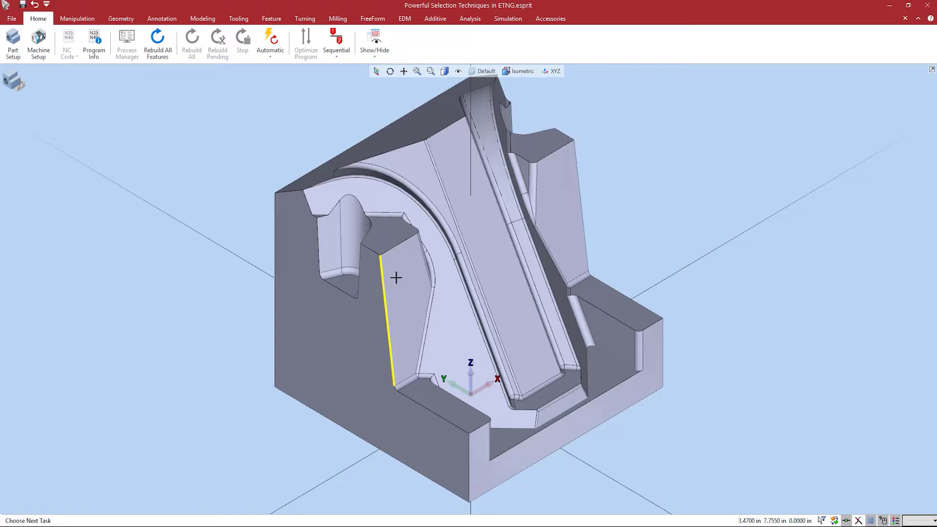
{"action": "key", "text": "Escape"}
Right-click to cycle from Edge 6002 through Loop 2678, Loop 338 and Face 2679 to Face 340; accept it, then clear.
{"action": "left_click", "coordinate": [386, 302]}
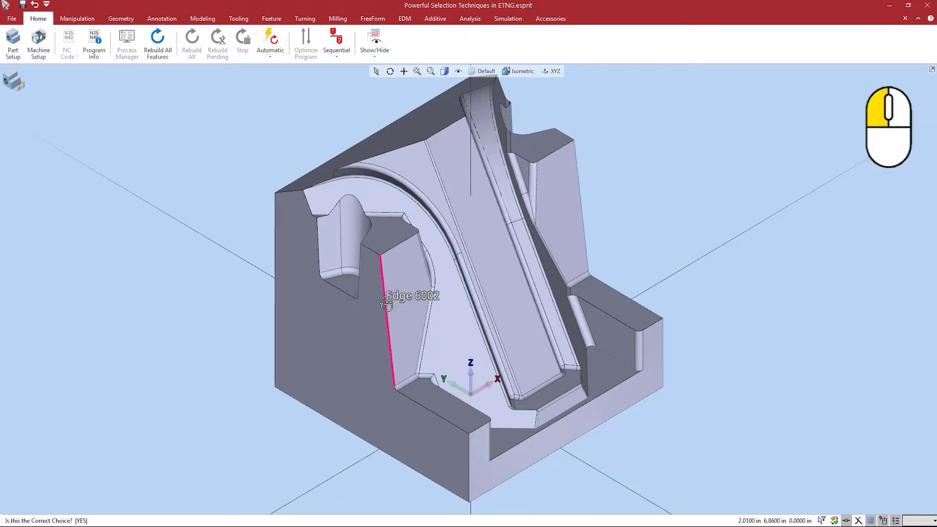
{"action": "right_click", "coordinate": [406, 280]}
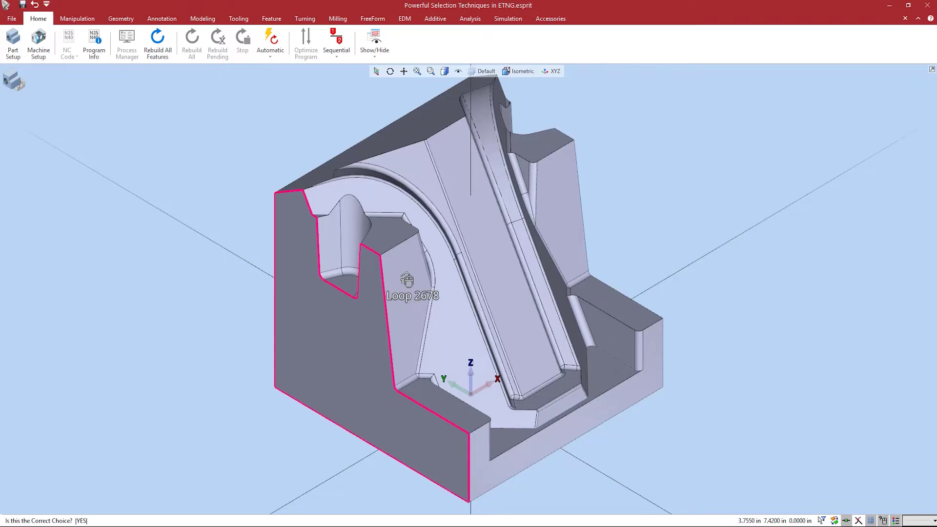
{"action": "right_click", "coordinate": [406, 280]}
{"action": "right_click", "coordinate": [406, 280]}
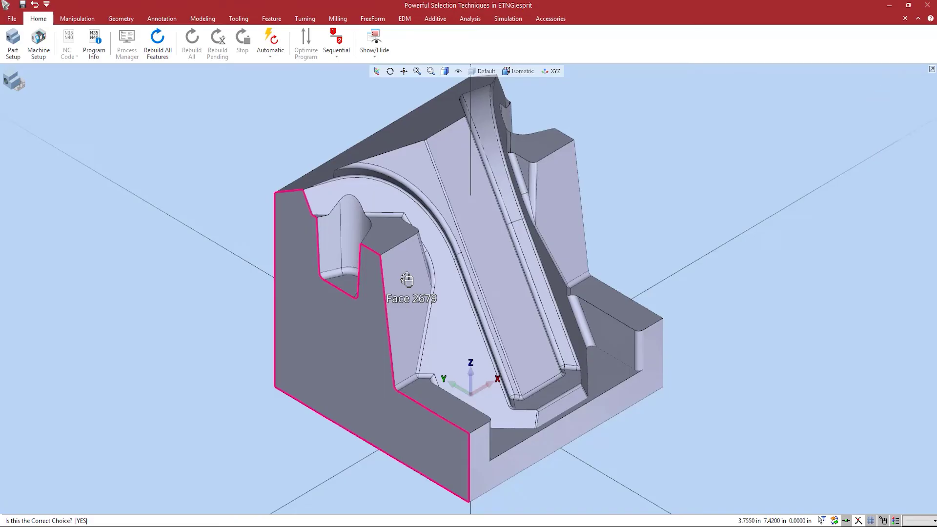
{"action": "right_click", "coordinate": [406, 280]}
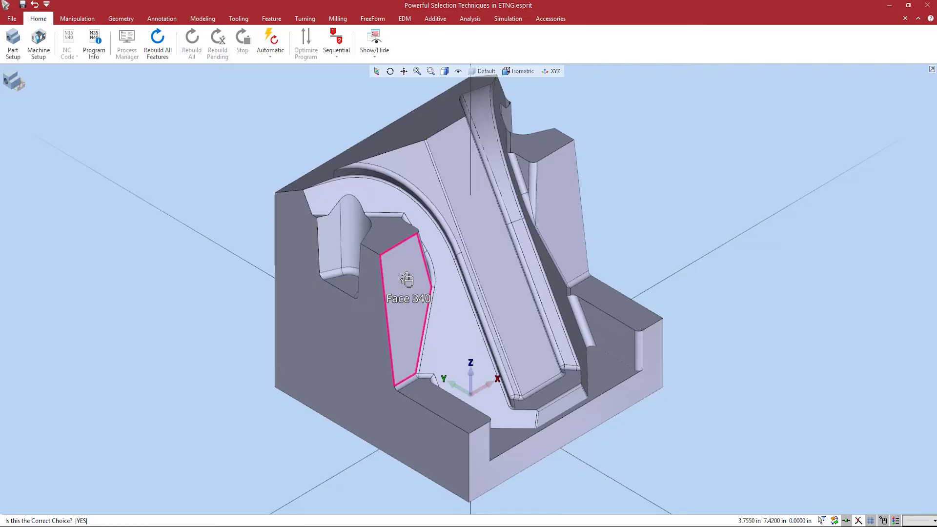
{"action": "left_click", "coordinate": [407, 280]}
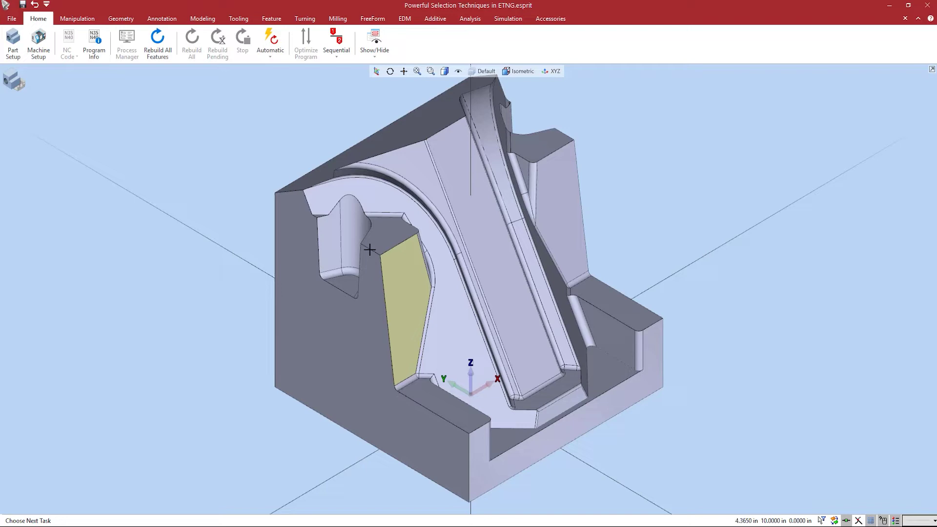
{"action": "left_click", "coordinate": [665, 185]}
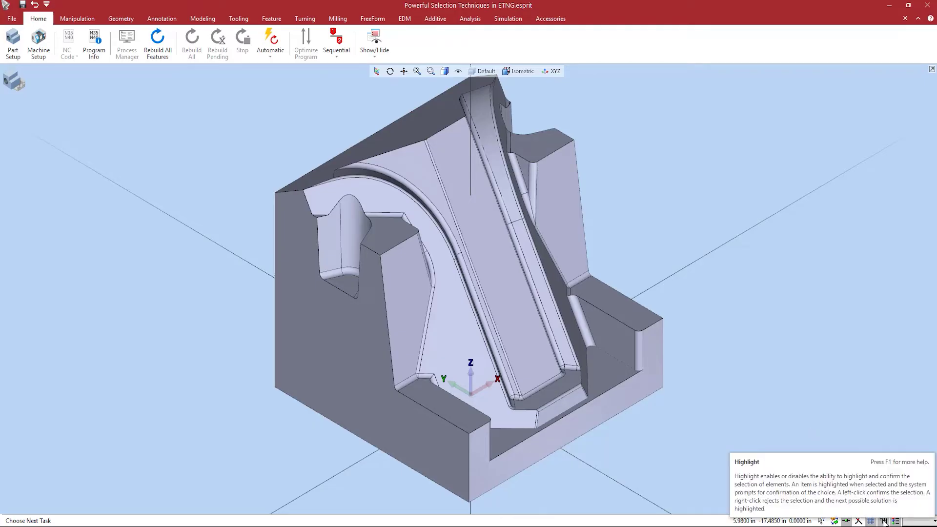
With Highlight off, select Edge 6002 directly, then swap it for Loop 2678 via Select Other.
{"action": "left_click", "coordinate": [883, 521]}
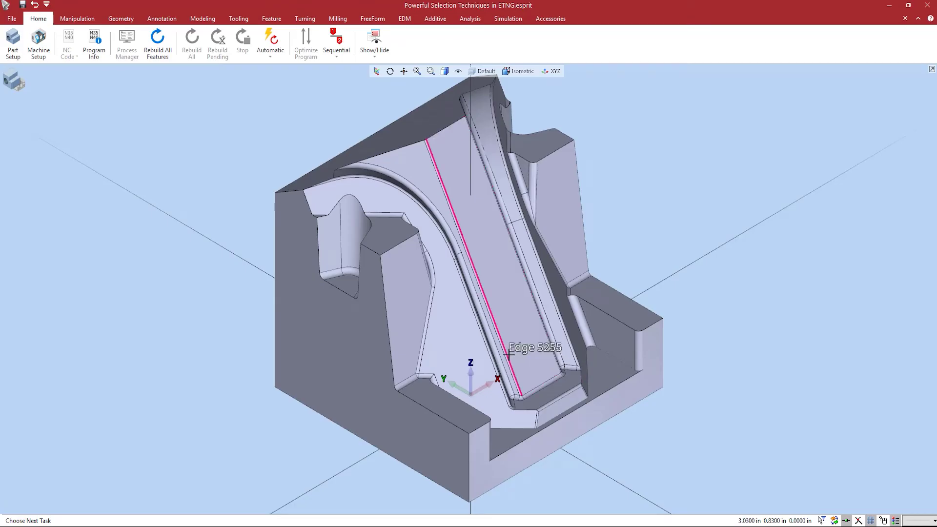
{"action": "left_click", "coordinate": [387, 307]}
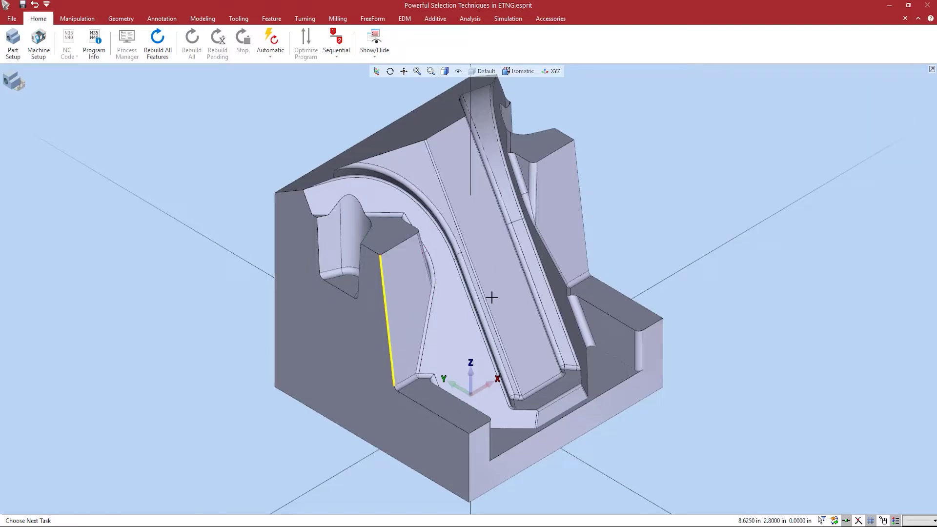
{"action": "right_click", "coordinate": [384, 298]}
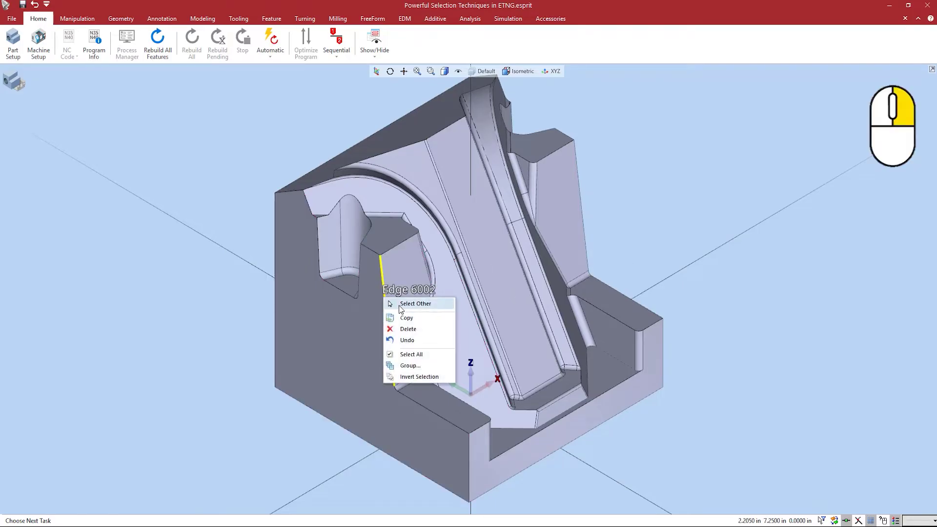
{"action": "left_click", "coordinate": [400, 307]}
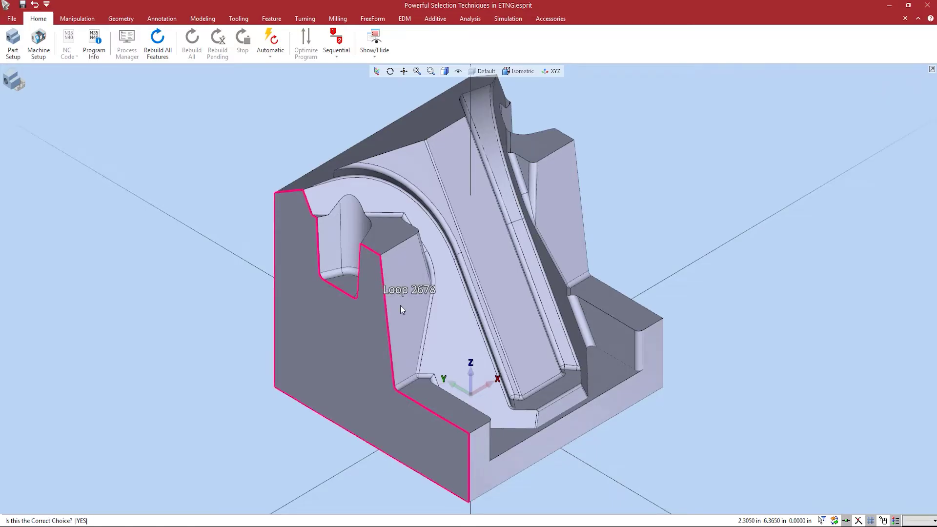
Middle-click to cycle candidates to Face 340, accept it, then clear the selection.
{"action": "middle_click", "coordinate": [400, 306]}
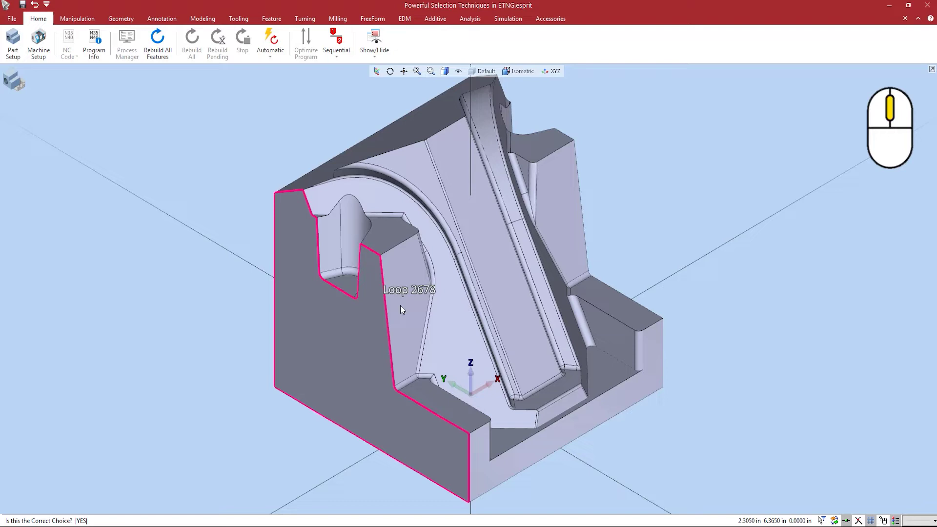
{"action": "middle_click", "coordinate": [400, 305]}
{"action": "middle_click", "coordinate": [400, 306]}
{"action": "middle_click", "coordinate": [400, 306]}
{"action": "middle_click", "coordinate": [400, 306]}
{"action": "left_click", "coordinate": [399, 305]}
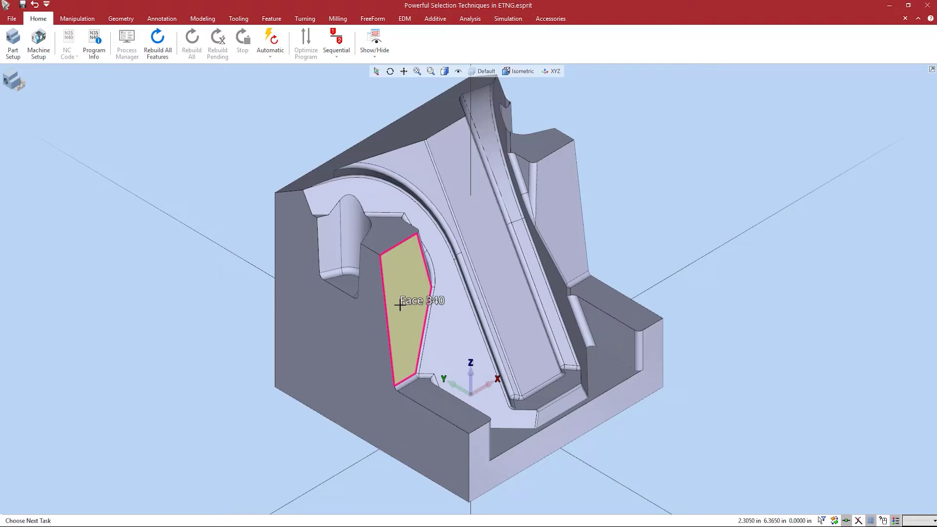
{"action": "left_click", "coordinate": [733, 206]}
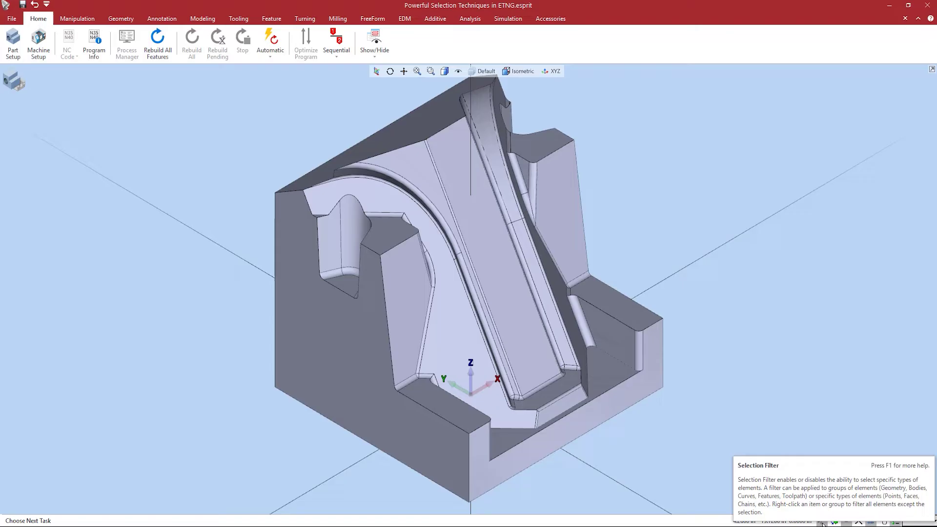
In the selection filter, exclude geometry, point, arc, body, curve and feature types.
{"action": "left_click", "coordinate": [822, 522]}
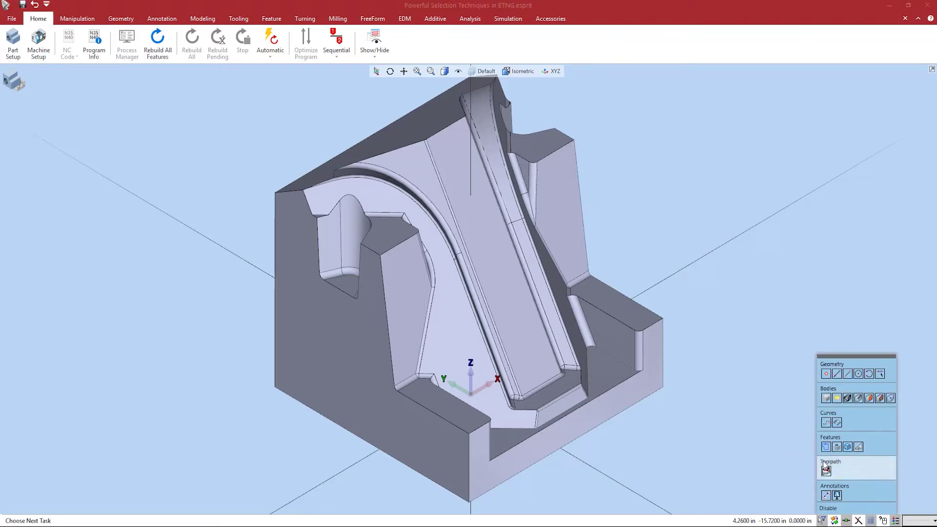
{"action": "left_click", "coordinate": [848, 374]}
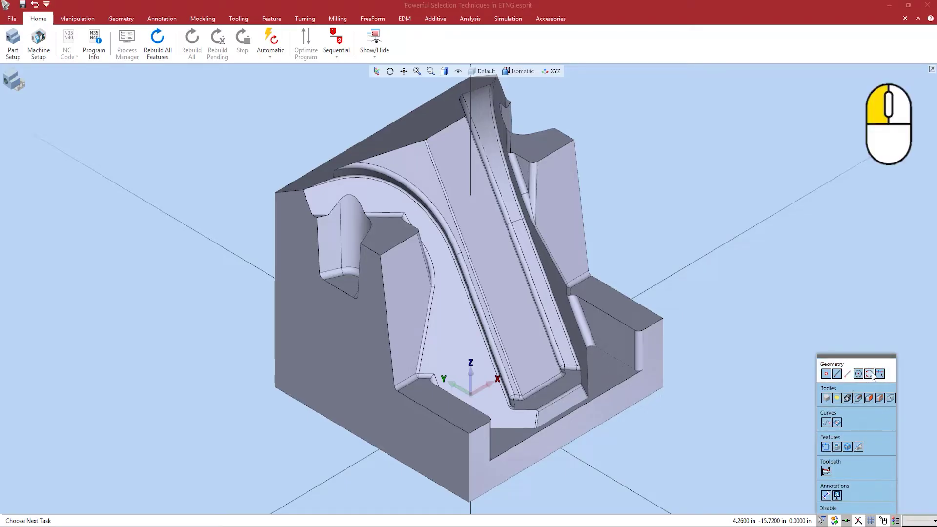
{"action": "left_click", "coordinate": [869, 374]}
{"action": "left_click", "coordinate": [825, 374]}
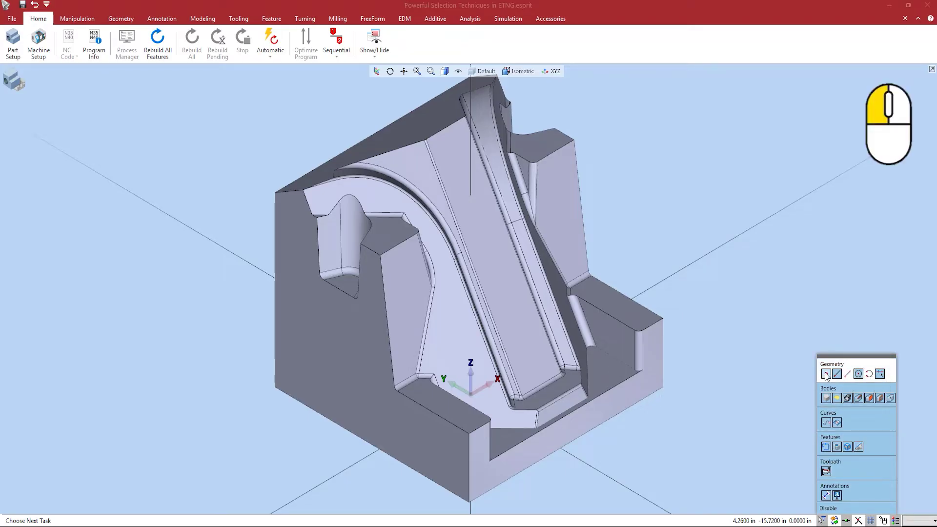
{"action": "left_click", "coordinate": [848, 399]}
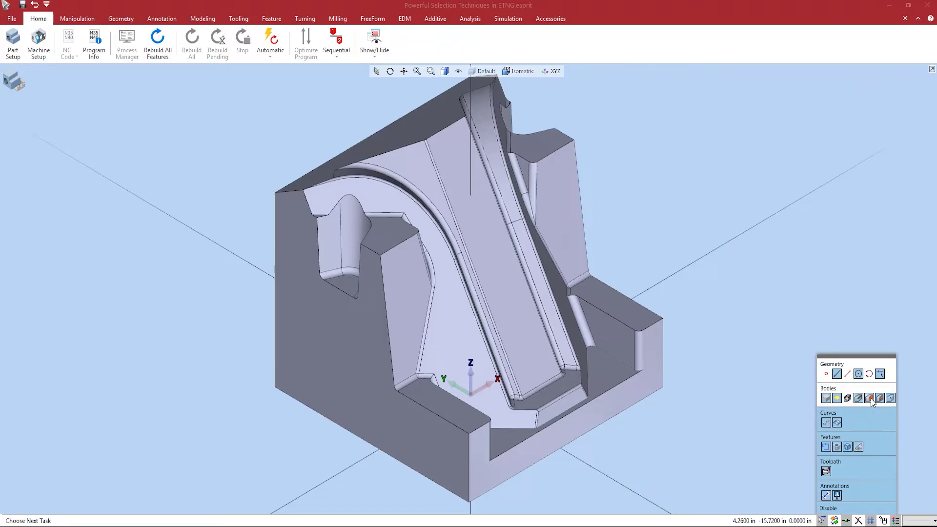
{"action": "left_click", "coordinate": [869, 398]}
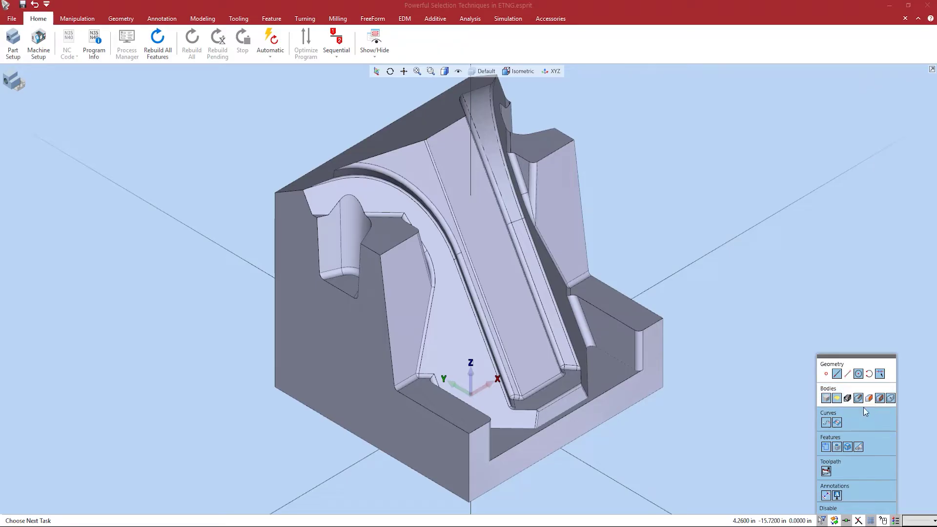
{"action": "left_click", "coordinate": [837, 423]}
{"action": "left_click", "coordinate": [836, 447]}
{"action": "left_click", "coordinate": [856, 449]}
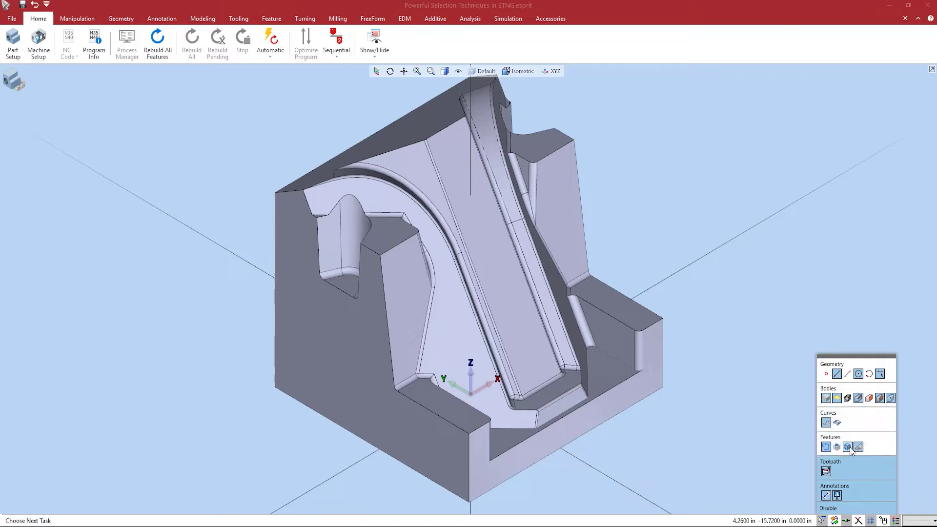
Re-enable features, curves, bodies and geometry, then make Point the only selectable type.
{"action": "left_click", "coordinate": [879, 440]}
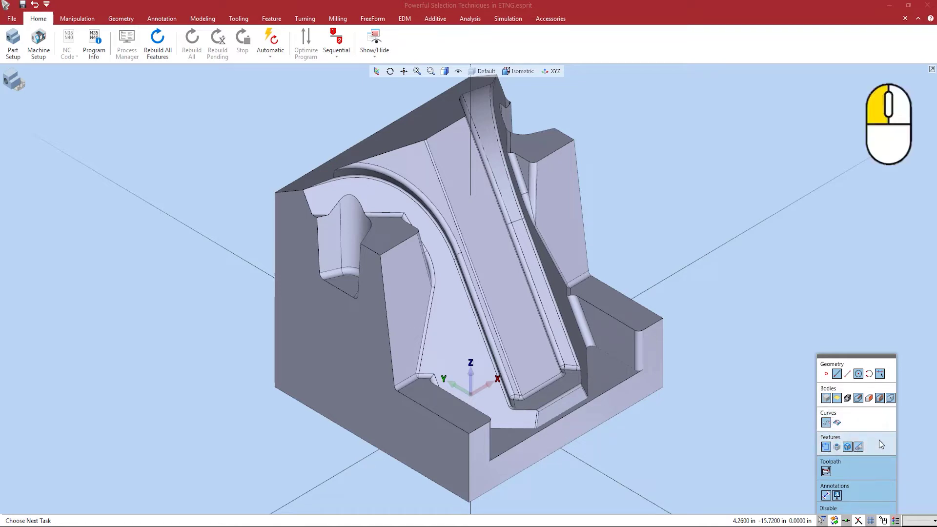
{"action": "left_click", "coordinate": [884, 417]}
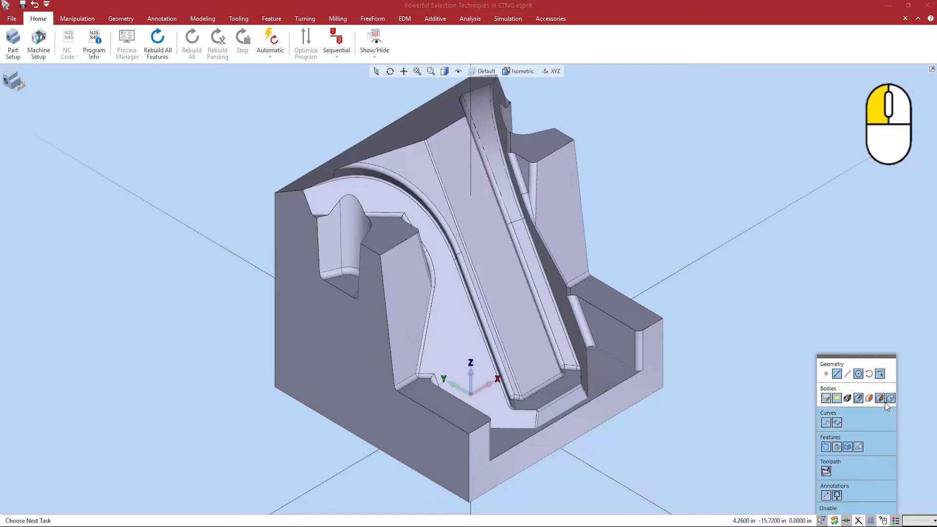
{"action": "left_click", "coordinate": [888, 391]}
{"action": "left_click", "coordinate": [894, 369]}
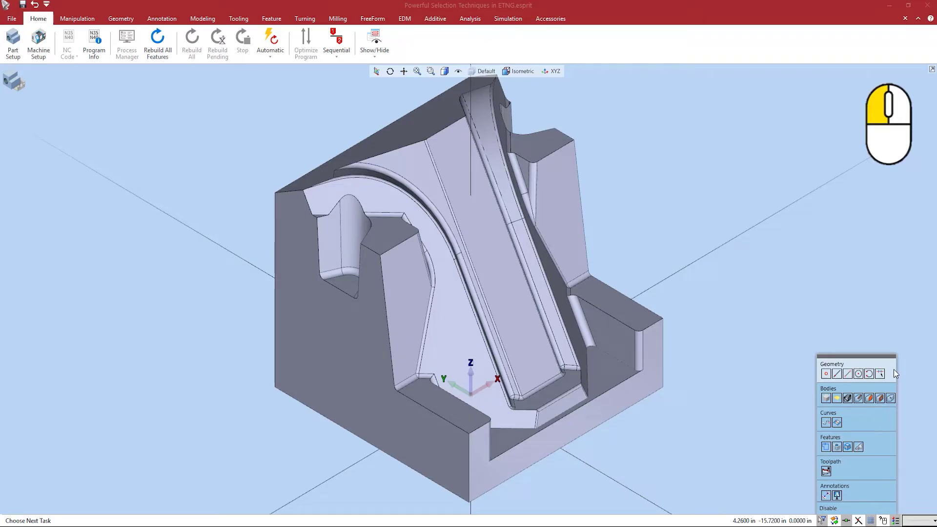
{"action": "left_click", "coordinate": [894, 369]}
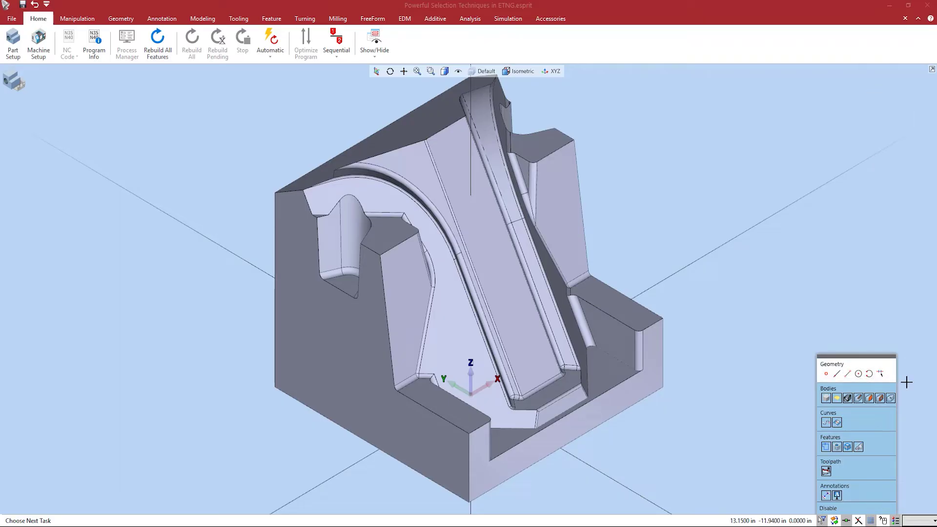
{"action": "right_click", "coordinate": [873, 392]}
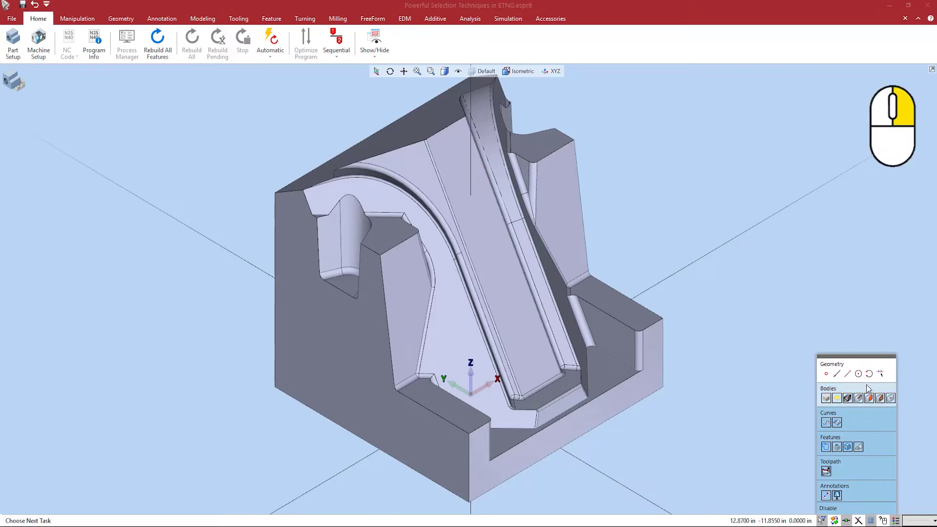
{"action": "right_click", "coordinate": [826, 374]}
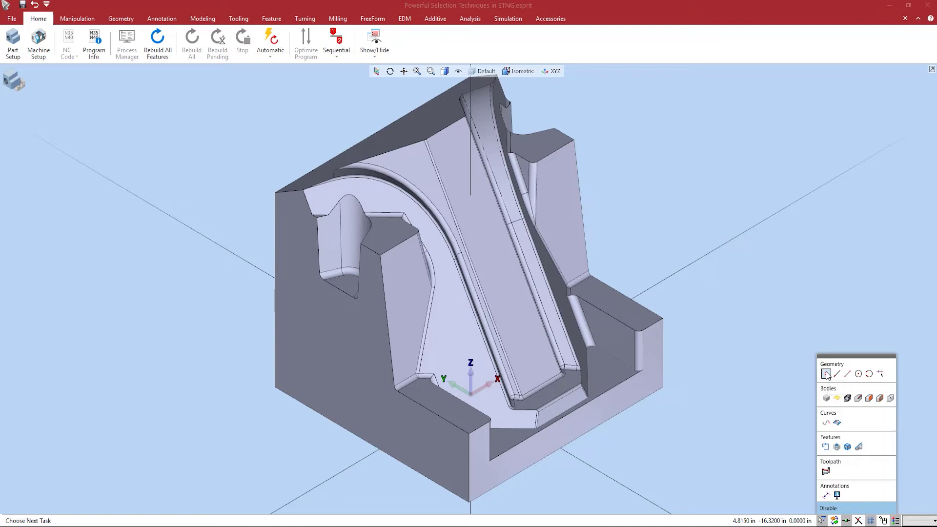
Re-allow points, toggle the filter off and on, make solid bodies exclusive, then disable the filter.
{"action": "left_click", "coordinate": [826, 374]}
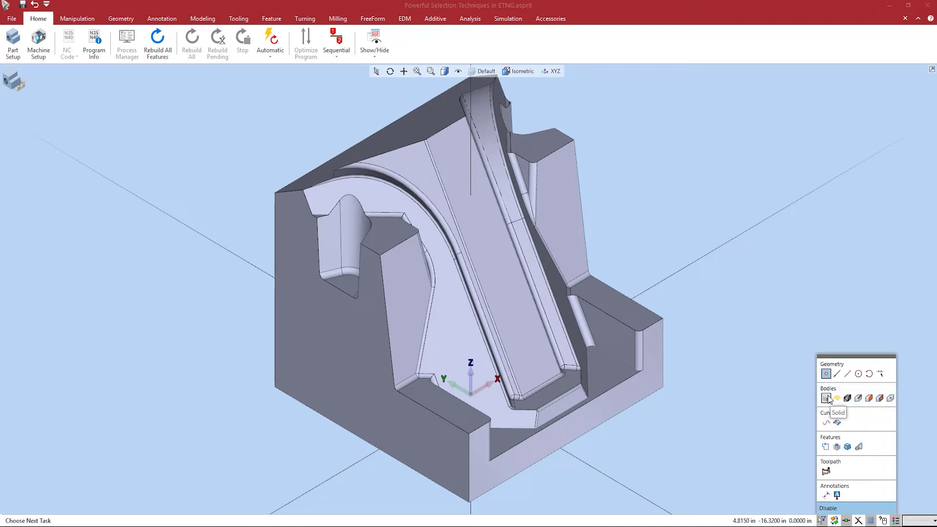
{"action": "left_click", "coordinate": [846, 511]}
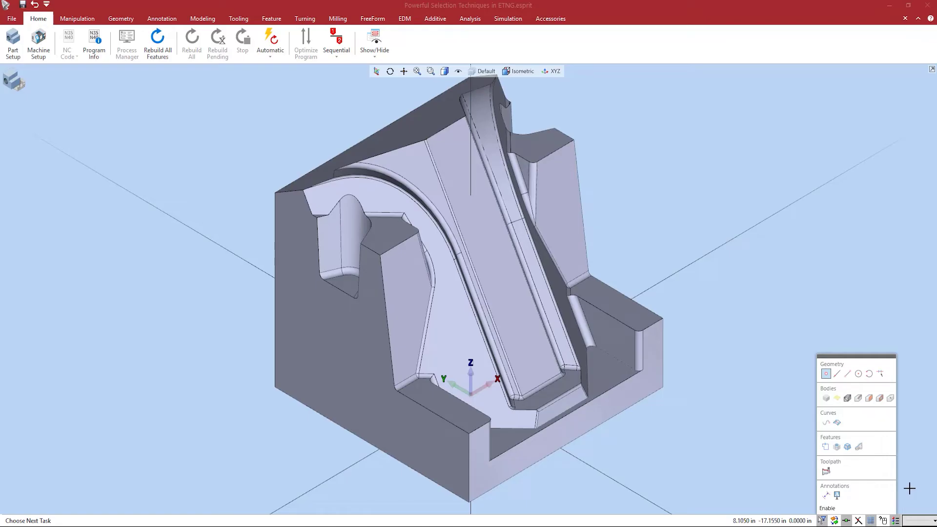
{"action": "left_click", "coordinate": [837, 509]}
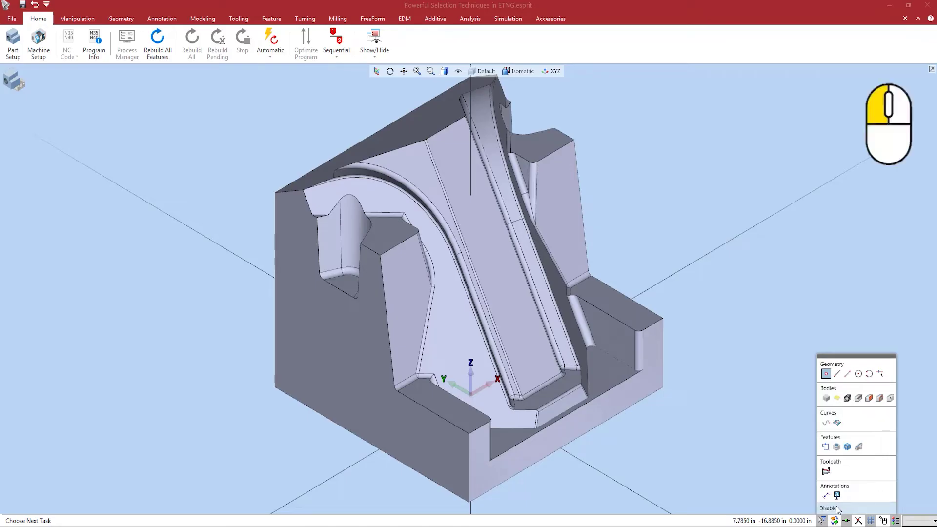
{"action": "right_click", "coordinate": [824, 399]}
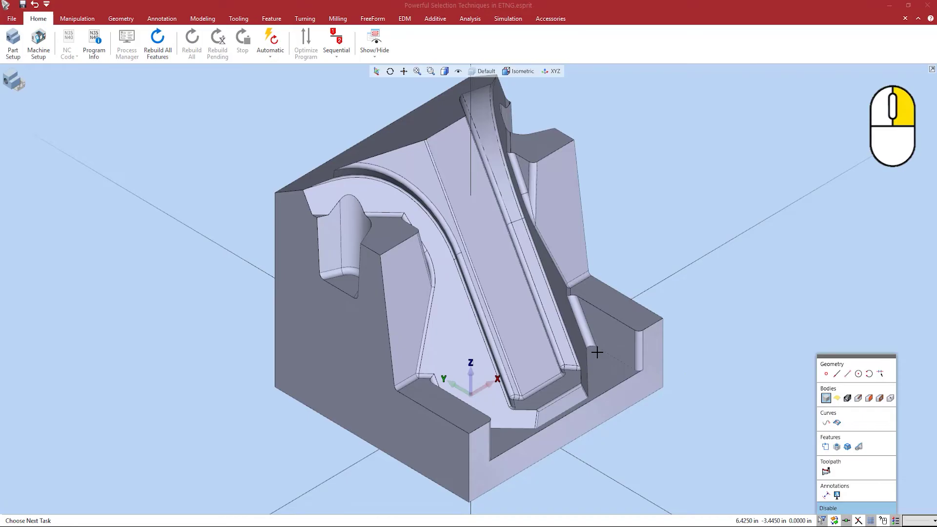
{"action": "left_click", "coordinate": [828, 507]}
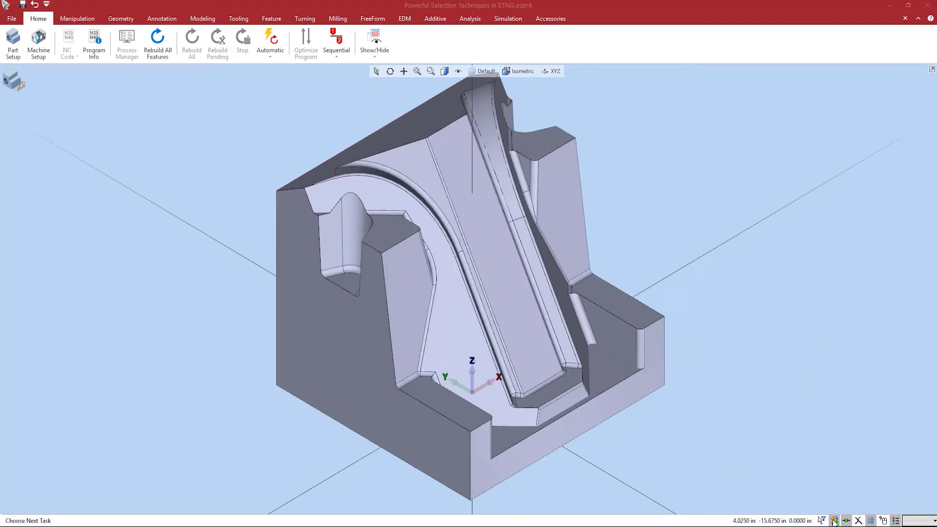
Show the Edge/Loop/Face propagation panel and hold Shift for propagated selection.
{"action": "mouse_move", "coordinate": [834, 521]}
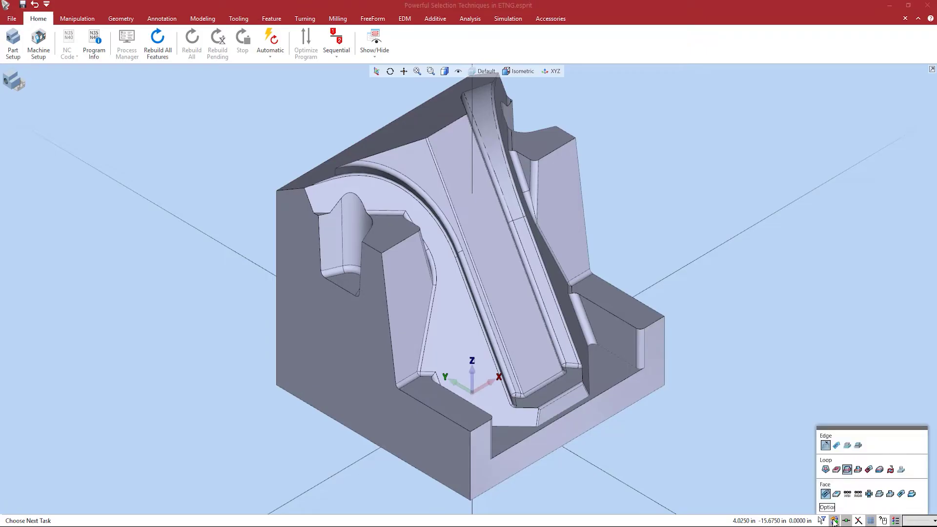
{"action": "key", "text": "shift"}
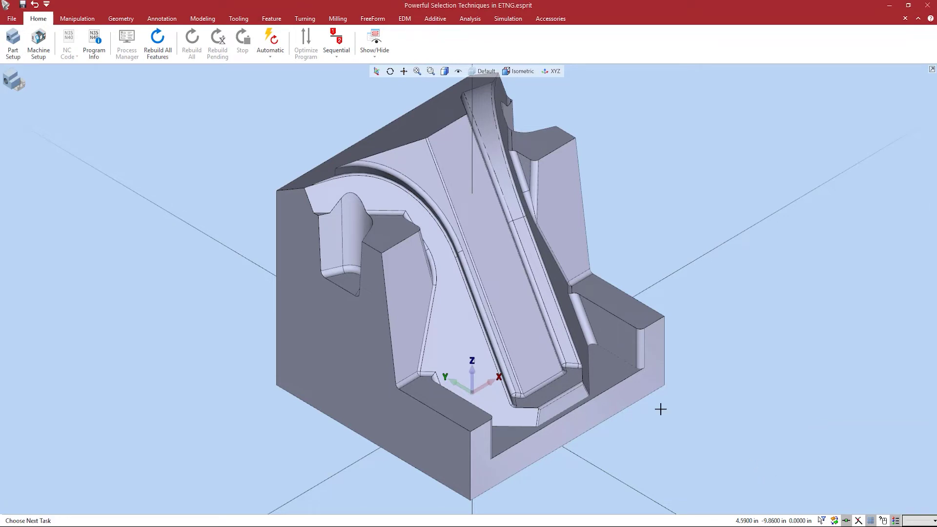
Pan, zoom onto the arc and orbit around Face 6355 to view the curved fillet faces.
{"action": "middle_click_drag", "start_coordinate": [503, 292], "coordinate": [476, 274]}
{"action": "scroll", "coordinate": [455, 179], "scroll_direction": "up", "scroll_amount": 5}
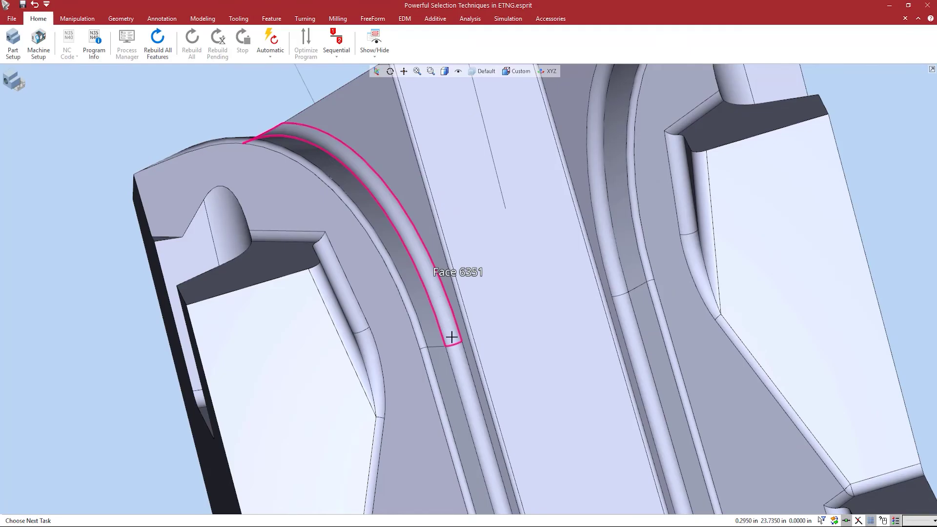
{"action": "middle_click_drag", "start_coordinate": [459, 357], "coordinate": [475, 360]}
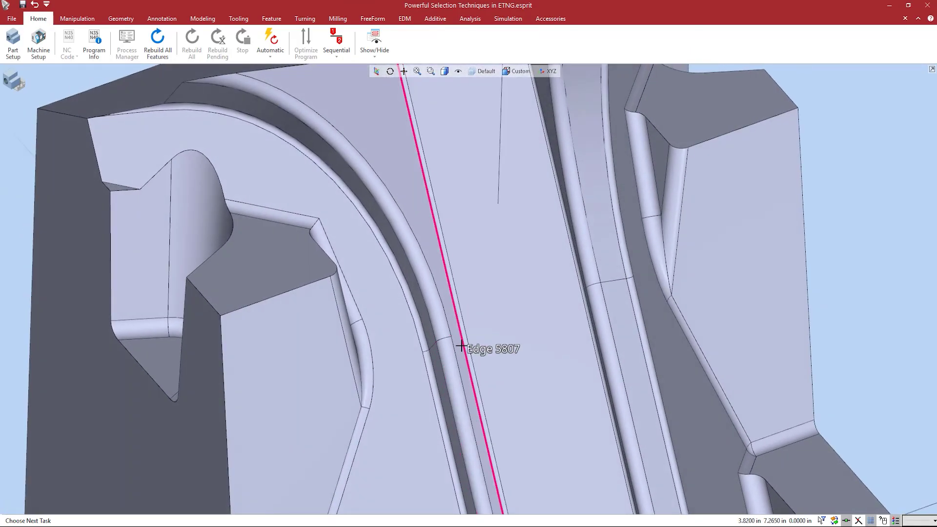
Set face propagation to Face > Along Parametric and close the propagation panel.
{"action": "left_click", "coordinate": [835, 521]}
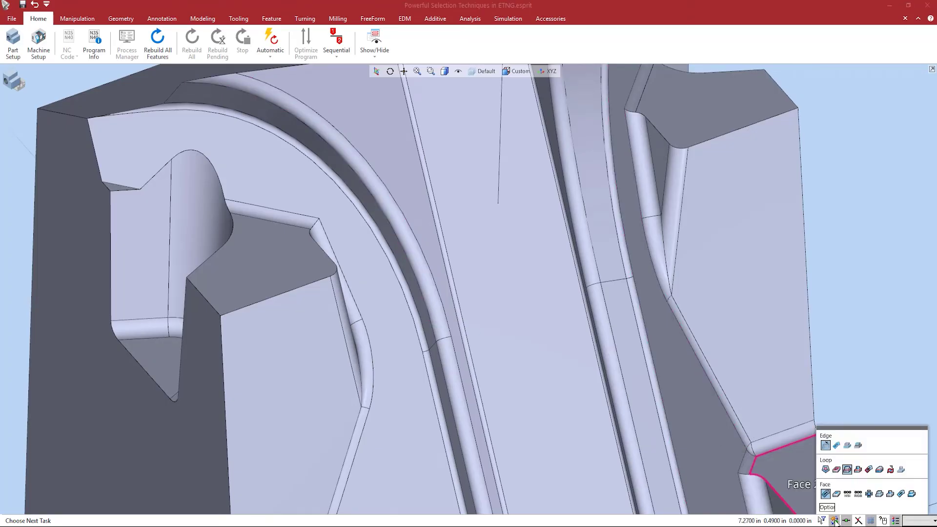
{"action": "left_click", "coordinate": [824, 494]}
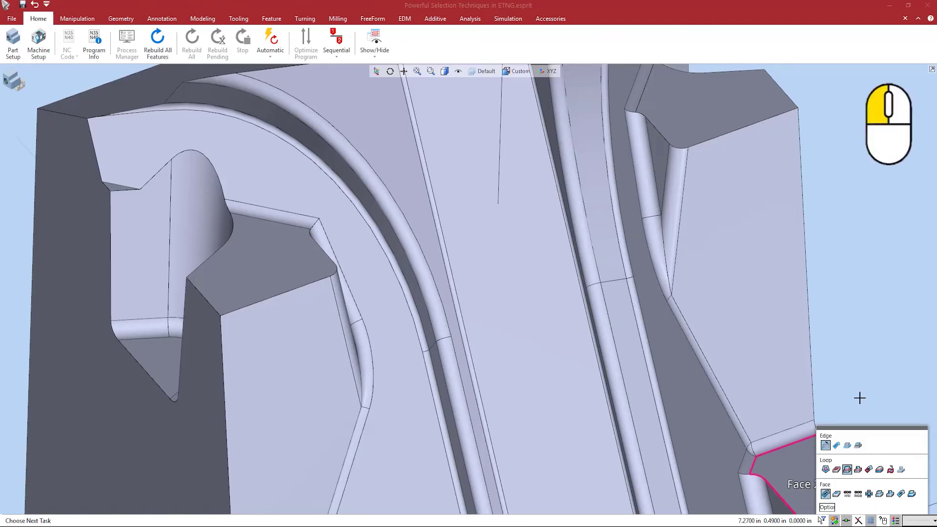
{"action": "left_click", "coordinate": [876, 353]}
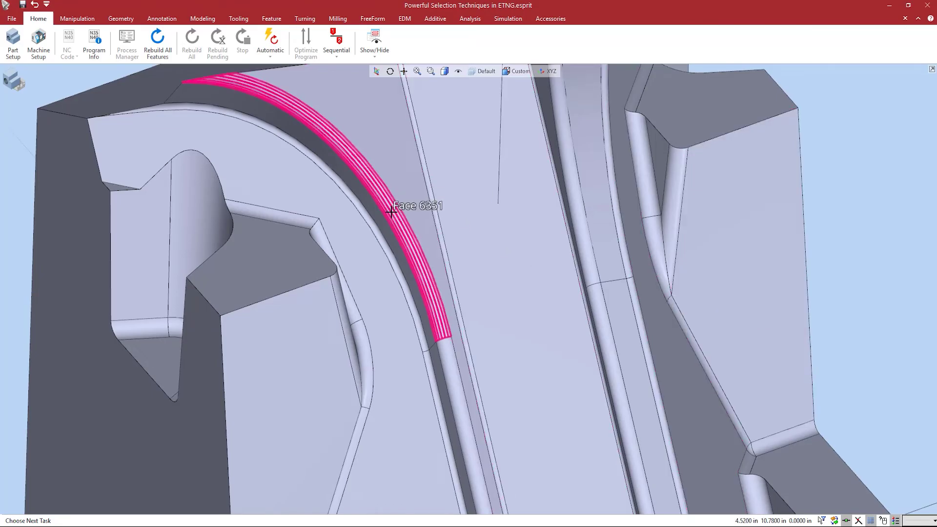
Shift-click the curved fillet face to select its whole chain, then zoom out and pan to the full part.
{"action": "scroll", "coordinate": [391, 210], "scroll_direction": "down", "scroll_amount": 1}
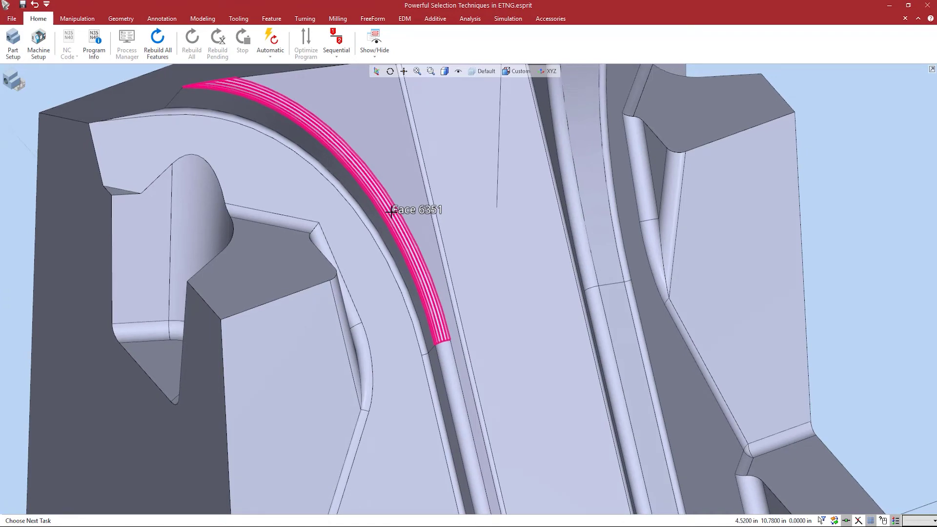
{"action": "key", "text": "shift"}
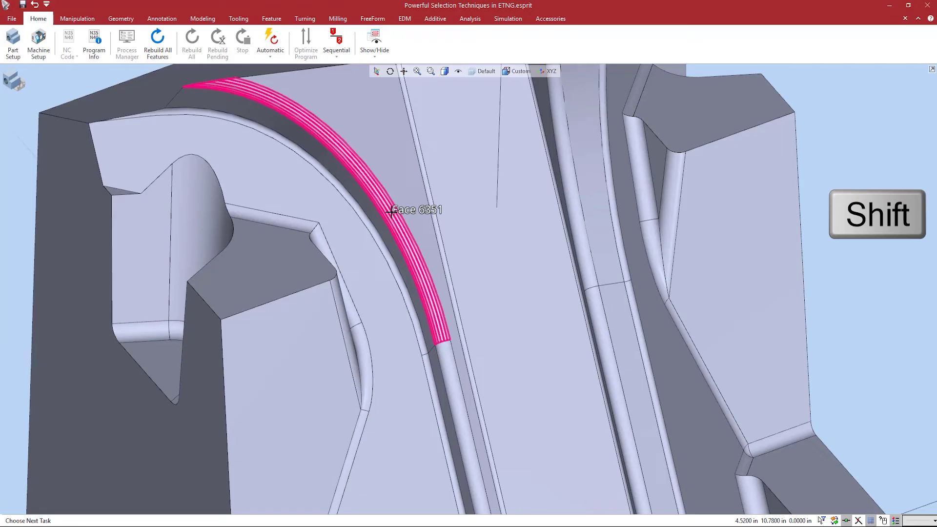
{"action": "left_click", "coordinate": [391, 211], "text": "shift"}
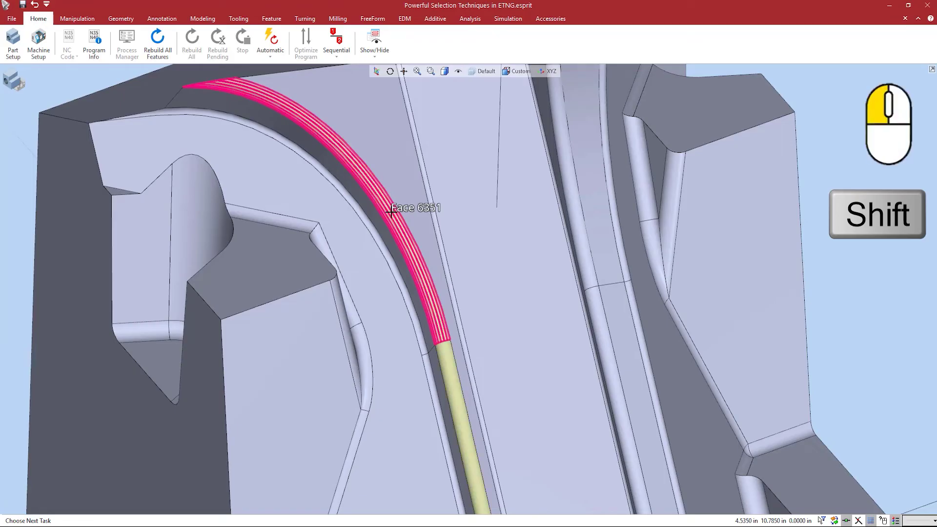
{"action": "scroll", "coordinate": [397, 210], "scroll_direction": "down", "scroll_amount": 5}
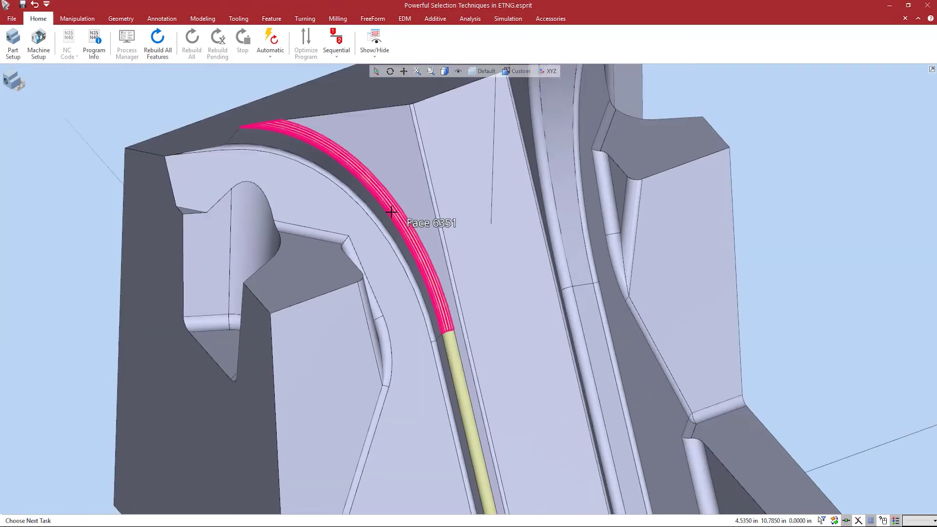
{"action": "middle_click_drag", "start_coordinate": [488, 312], "coordinate": [446, 274]}
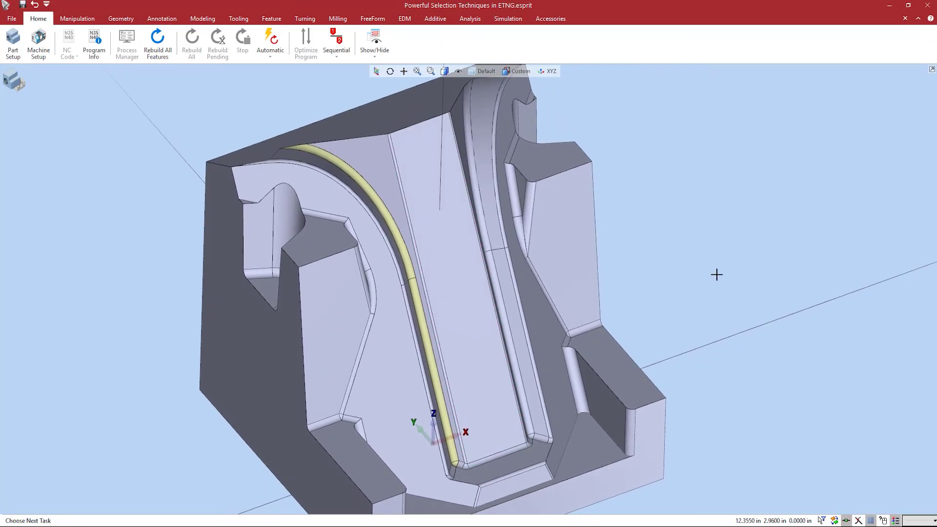
Ctrl+Shift-click a channel edge to add the fillet chain on the slot's opposite side.
{"action": "key", "text": "ctrl+shift"}
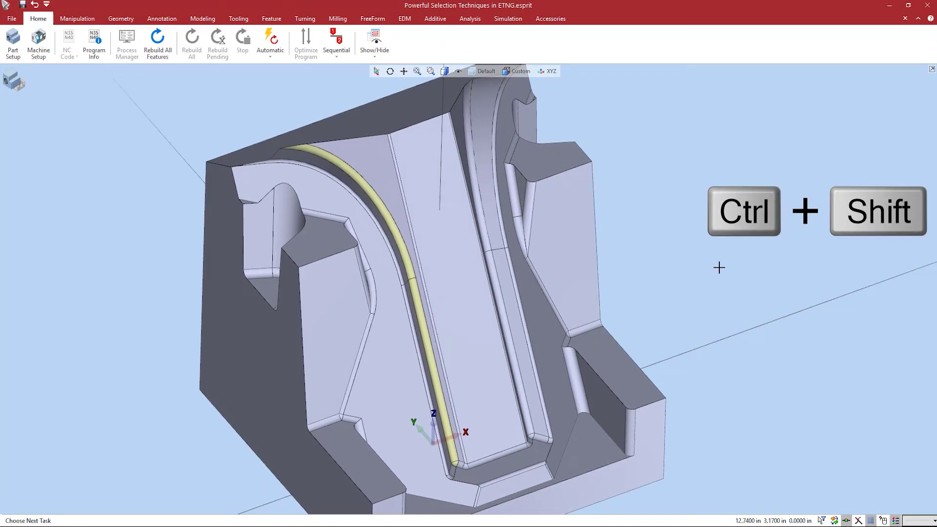
{"action": "left_click", "coordinate": [466, 128], "text": "ctrl+shift"}
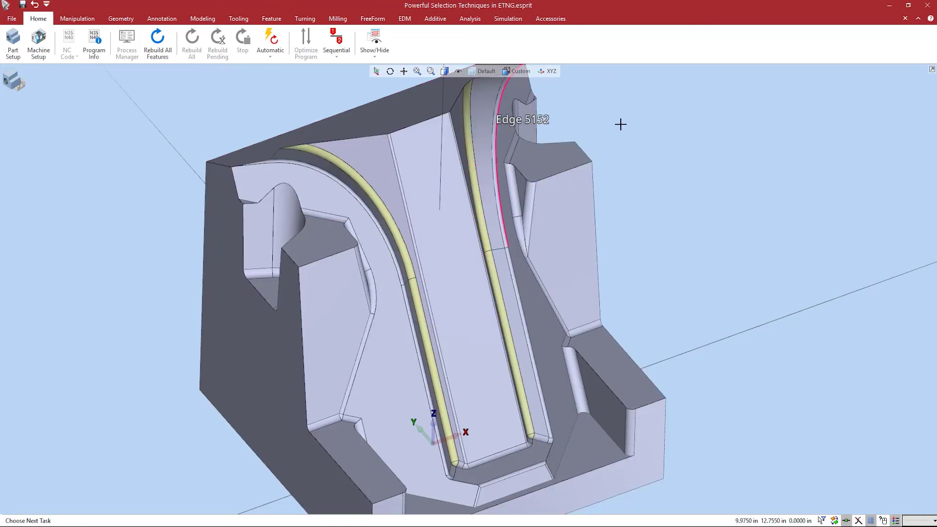
Clear the fillet selections, zoom onto the top rim, and toggle Tangent Edges propagation.
{"action": "left_click", "coordinate": [655, 128]}
{"action": "middle_click_drag", "start_coordinate": [654, 128], "coordinate": [691, 252]}
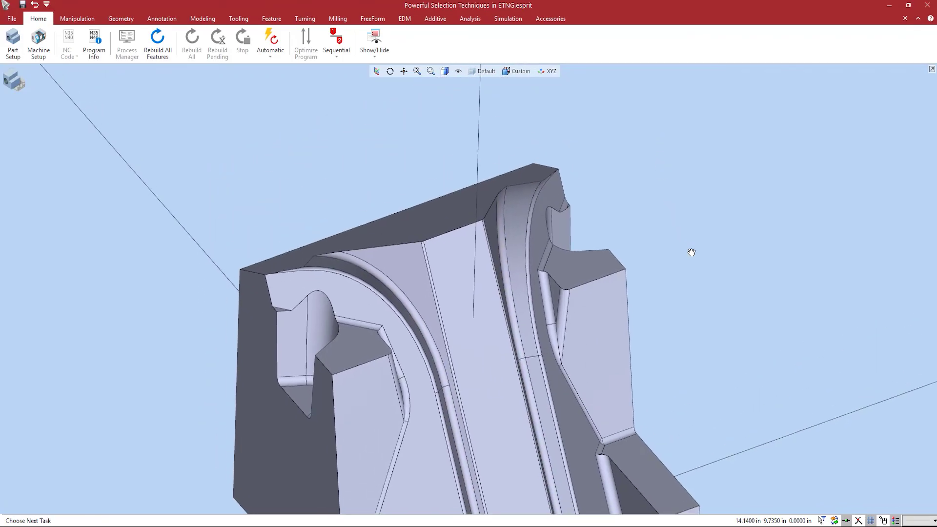
{"action": "scroll", "coordinate": [397, 311], "scroll_direction": "up", "scroll_amount": 2}
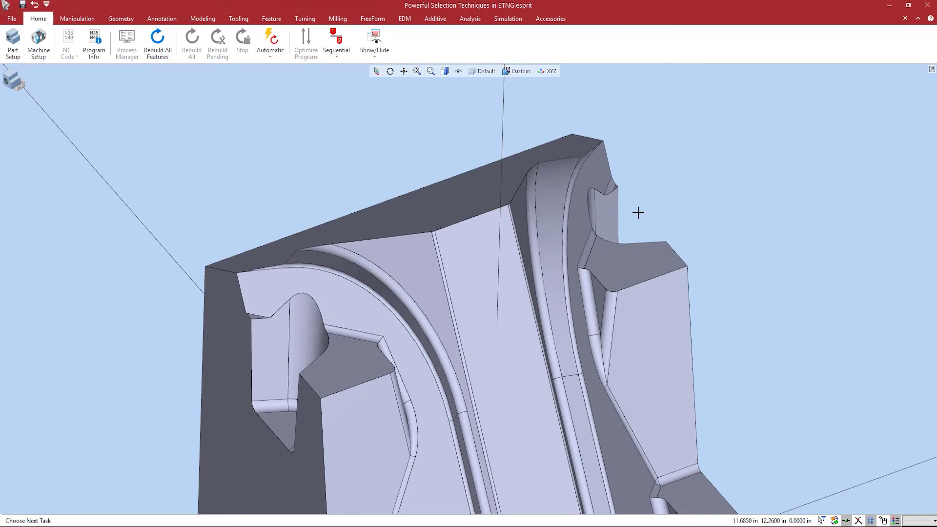
{"action": "left_click", "coordinate": [834, 520]}
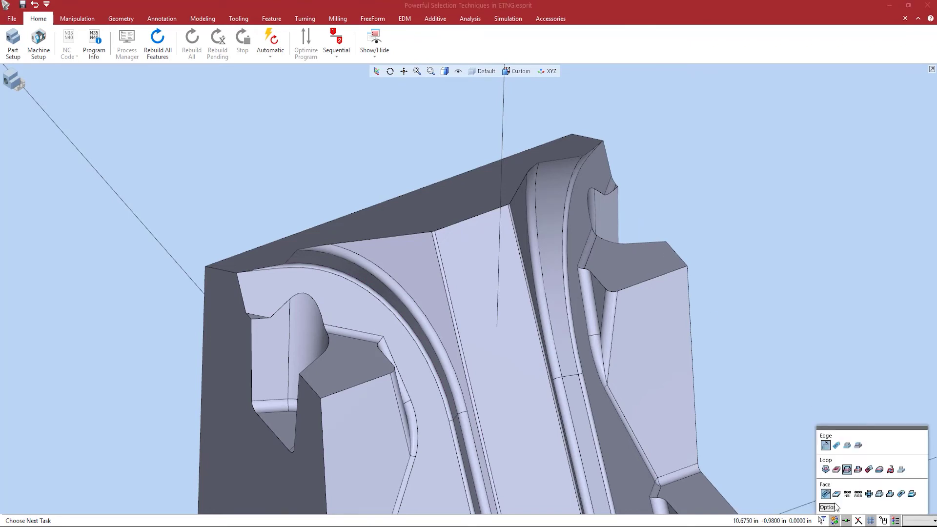
{"action": "left_click", "coordinate": [825, 446]}
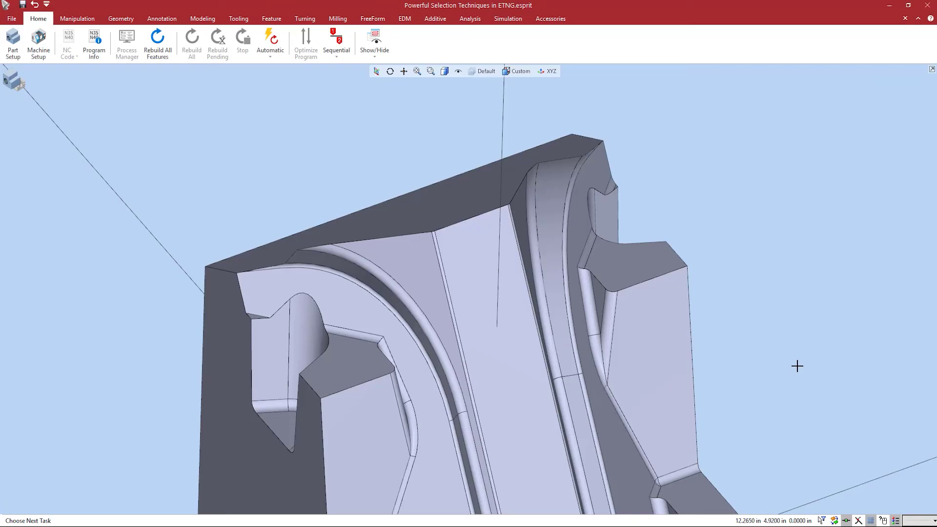
{"action": "key", "text": "shift"}
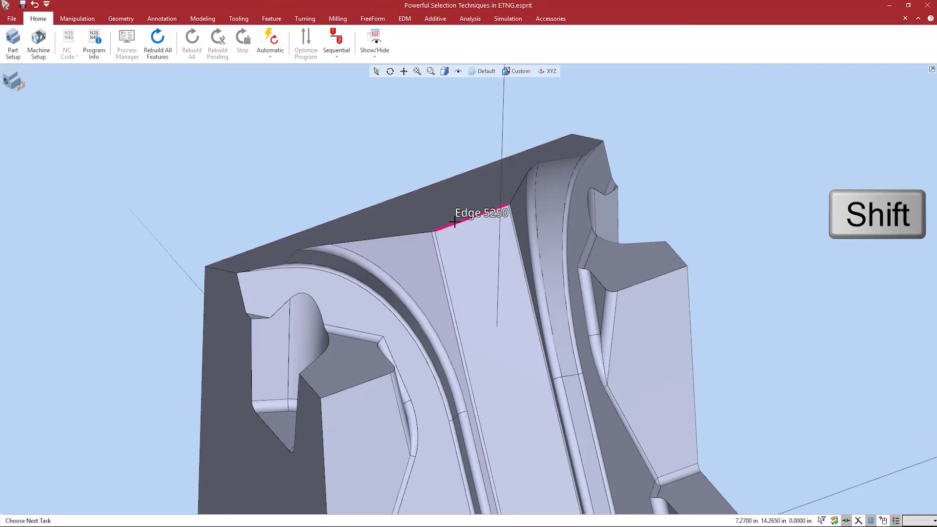
{"action": "left_click", "coordinate": [454, 222], "text": "shift"}
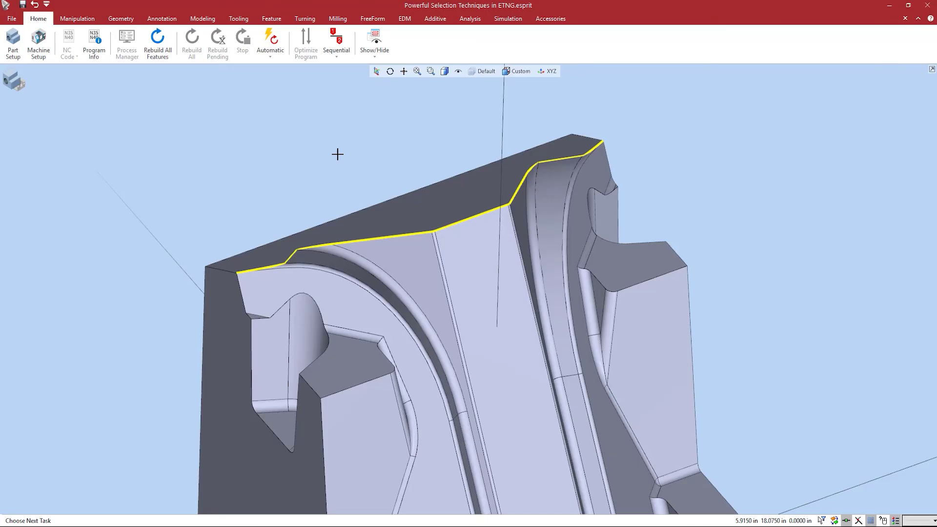
{"action": "left_click", "coordinate": [338, 154]}
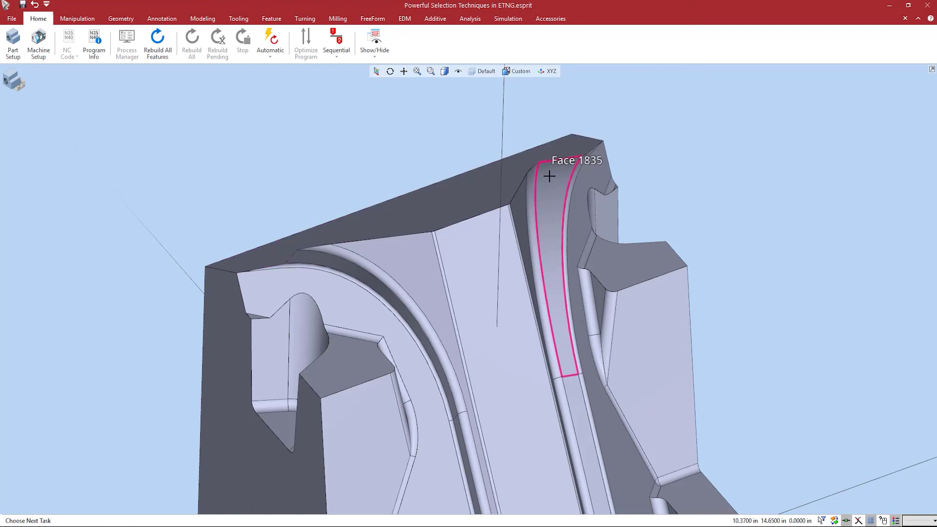
Pick Edge 6135 and Ctrl-add Edge 6141 as bounds, then select the rim edges between them.
{"action": "left_click", "coordinate": [530, 167]}
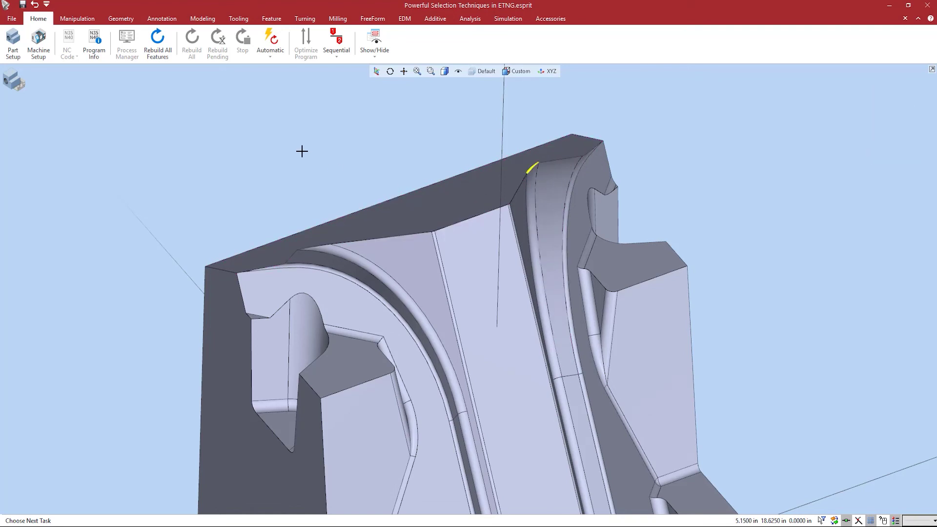
{"action": "left_click", "coordinate": [313, 246], "text": "ctrl"}
{"action": "left_click", "coordinate": [462, 225], "text": "ctrl+shift"}
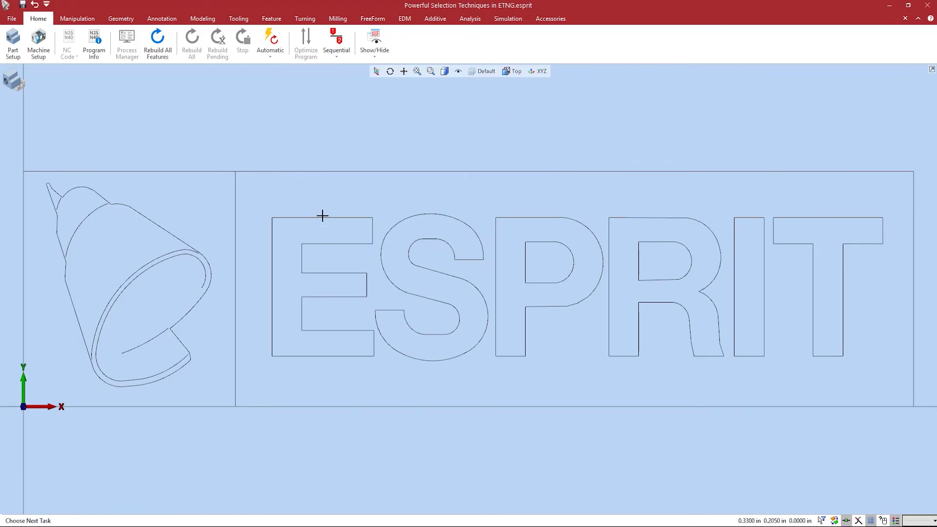
{"action": "key", "text": "shift"}
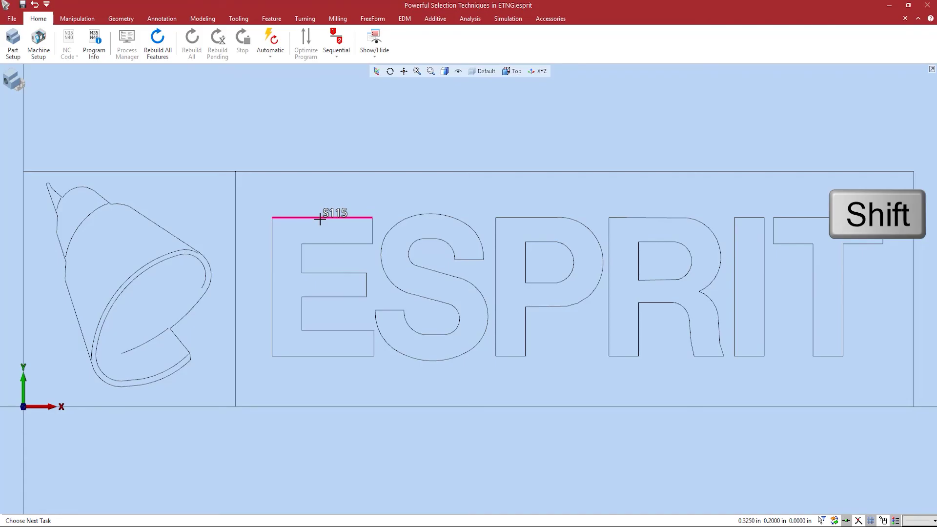
{"action": "left_click", "coordinate": [320, 219], "text": "shift"}
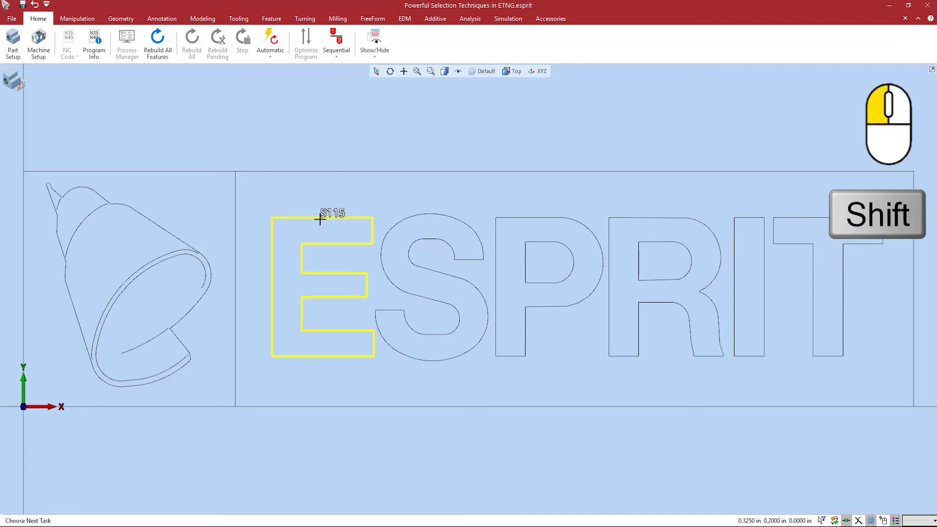
{"action": "left_click", "coordinate": [422, 213], "text": "ctrl+shift"}
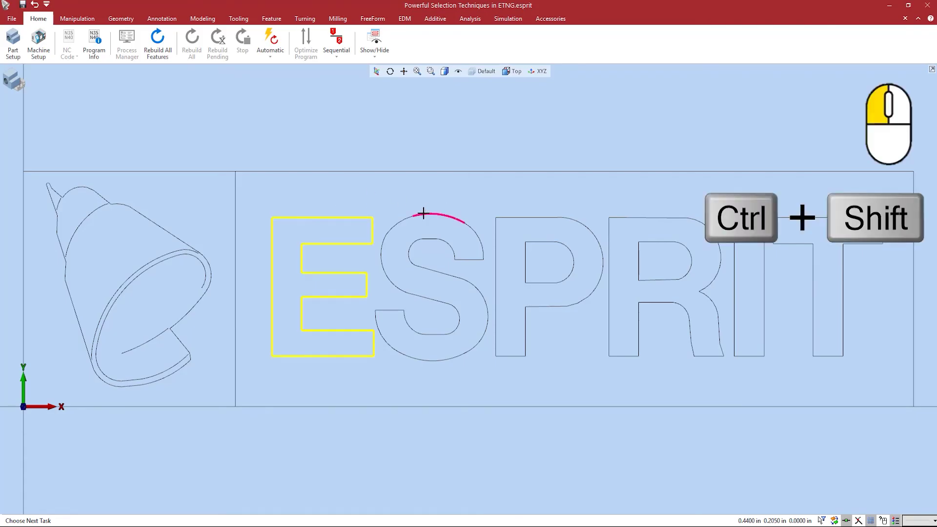
{"action": "left_click", "coordinate": [511, 217], "text": "ctrl+shift"}
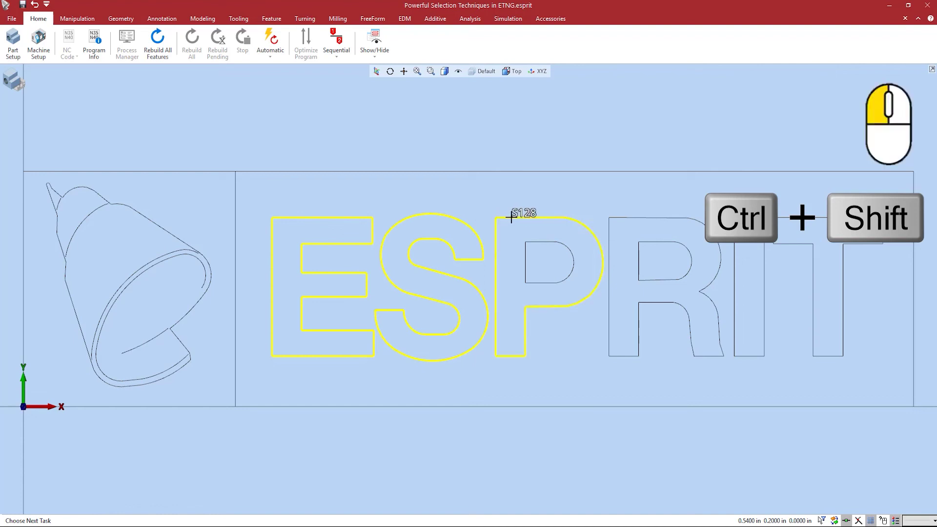
{"action": "left_click", "coordinate": [539, 235], "text": "ctrl+shift"}
{"action": "key", "text": "Escape"}
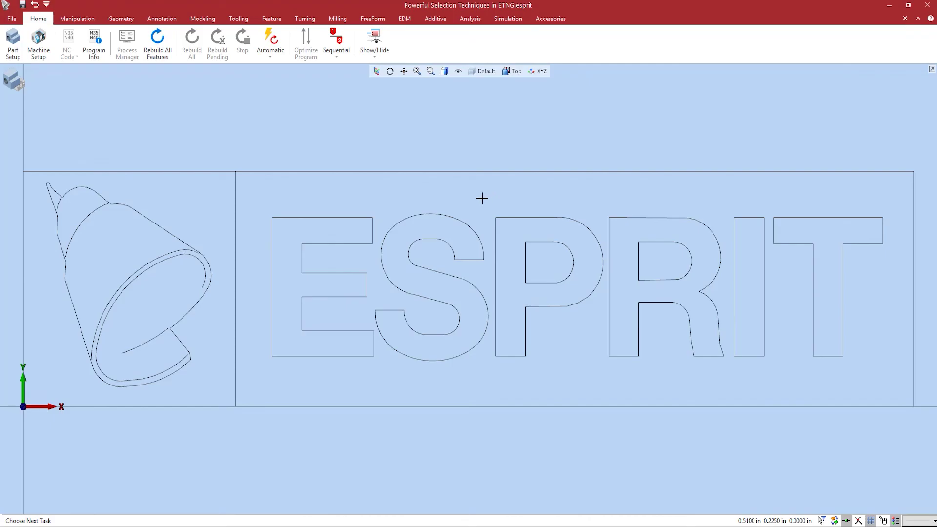
{"action": "key", "text": "ctrl"}
{"action": "left_click", "coordinate": [356, 218], "text": "ctrl"}
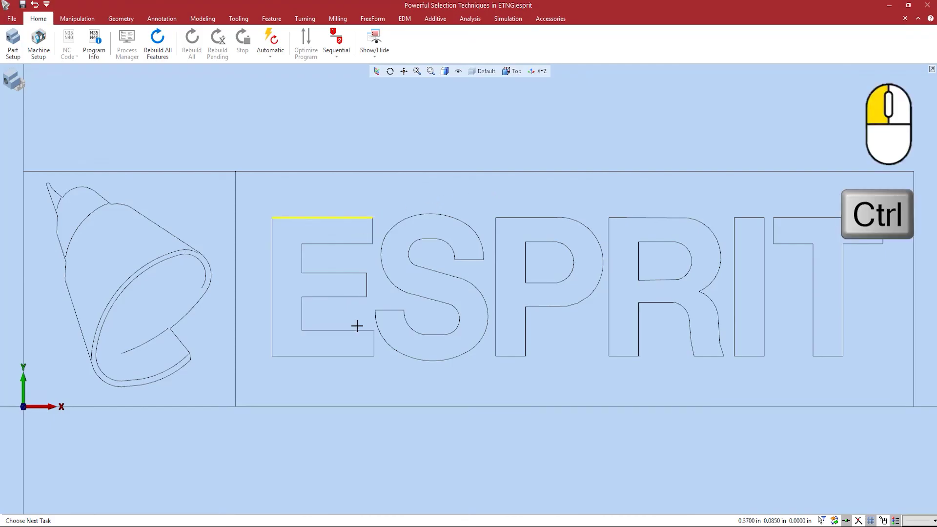
{"action": "left_click", "coordinate": [365, 355], "text": "ctrl"}
{"action": "key", "text": "shift"}
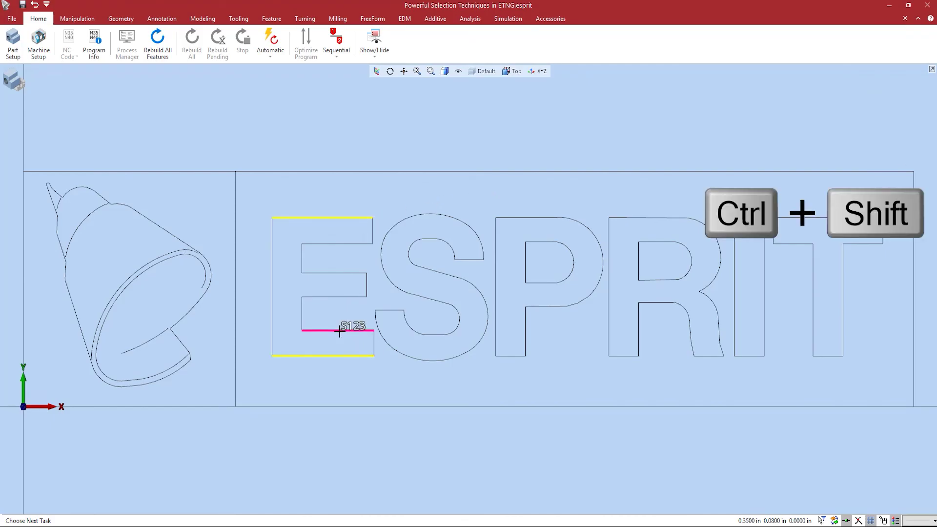
{"action": "left_click", "coordinate": [339, 331], "text": "ctrl+shift"}
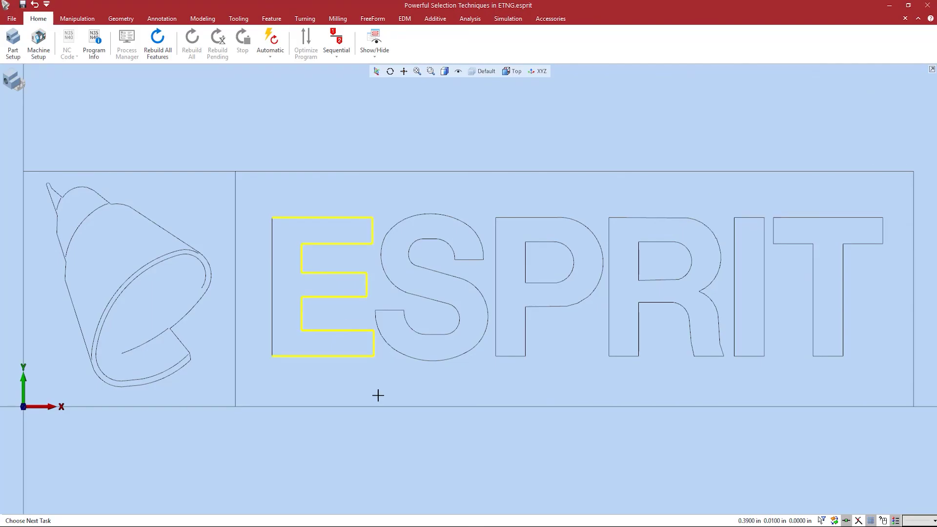
{"action": "left_click", "coordinate": [411, 352], "text": "ctrl"}
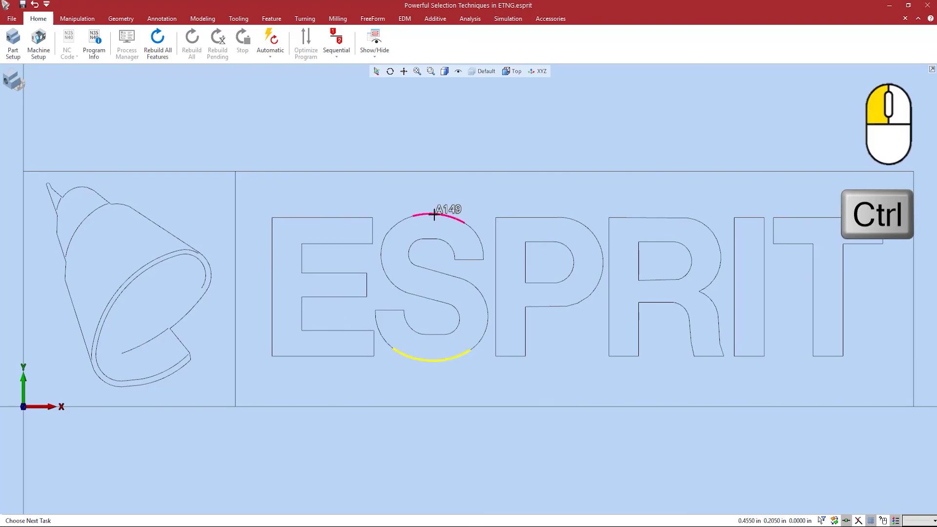
{"action": "left_click", "coordinate": [401, 218], "text": "ctrl+shift"}
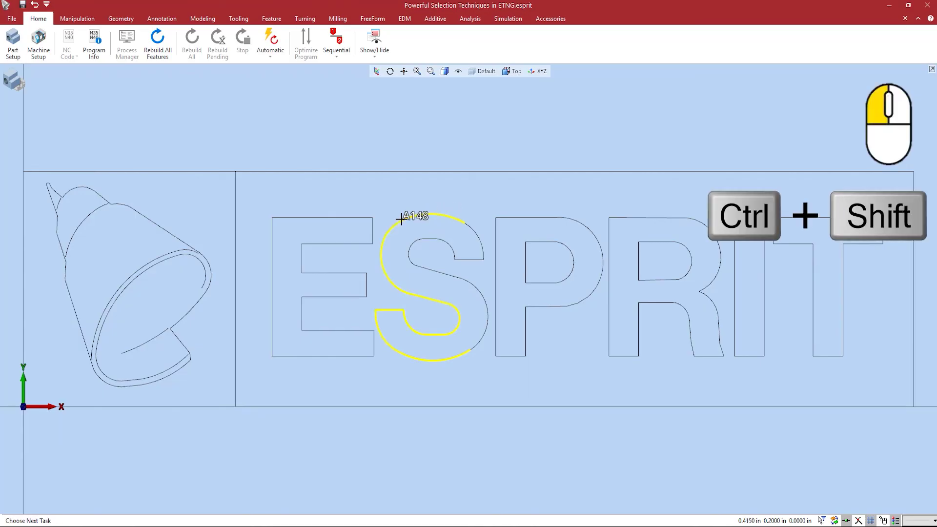
{"action": "left_click", "coordinate": [467, 199]}
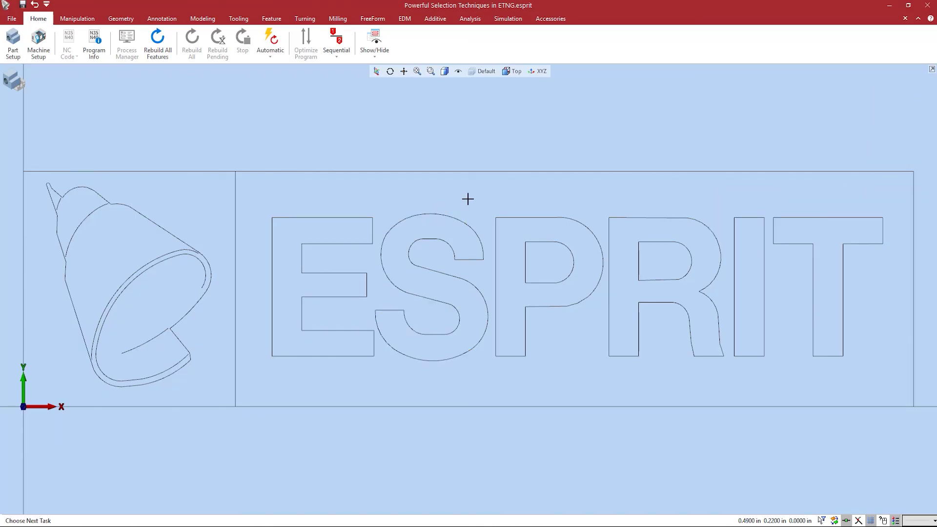